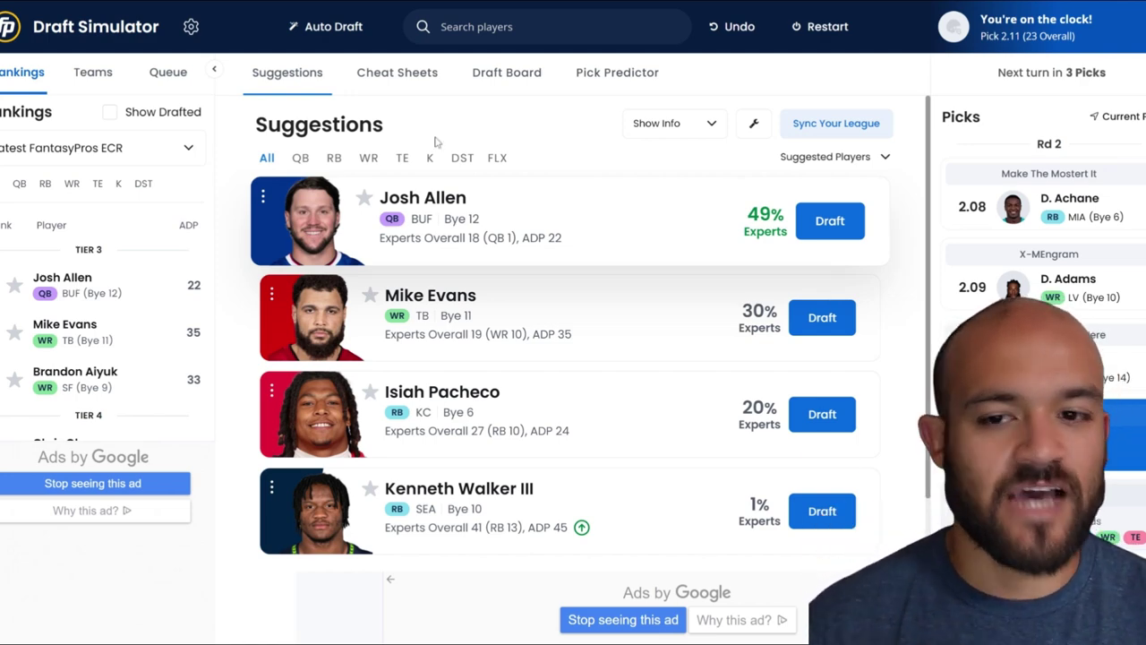
Review the running back and wide receiver suggestions for picks 2.11, 3.02 and 4.11.
click(329, 159)
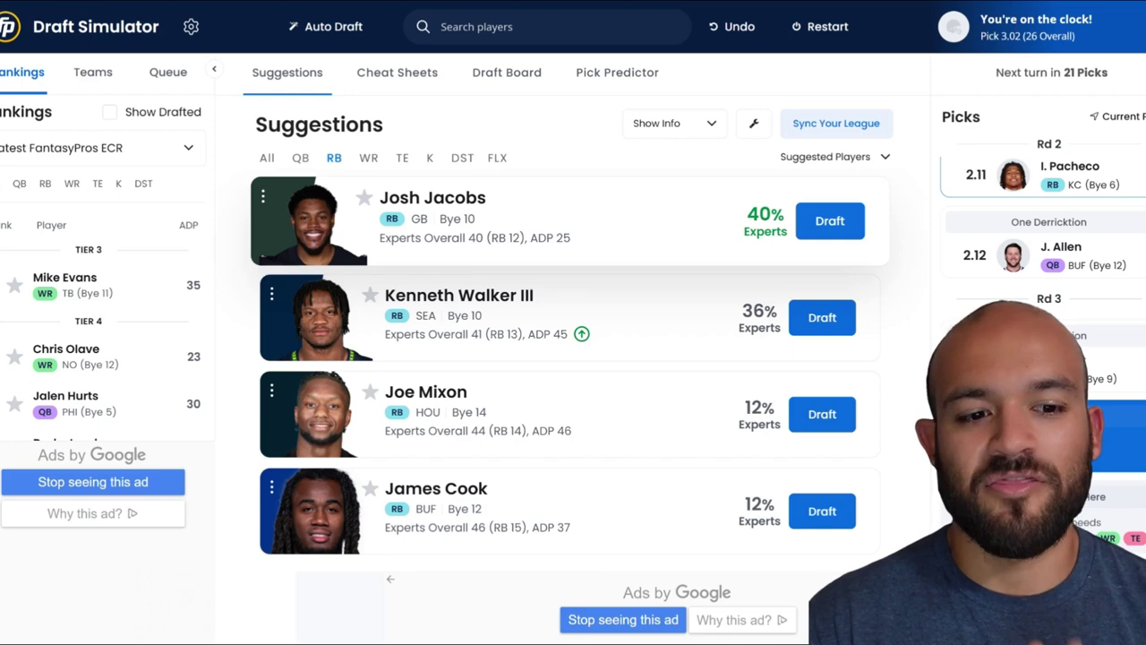
click(368, 159)
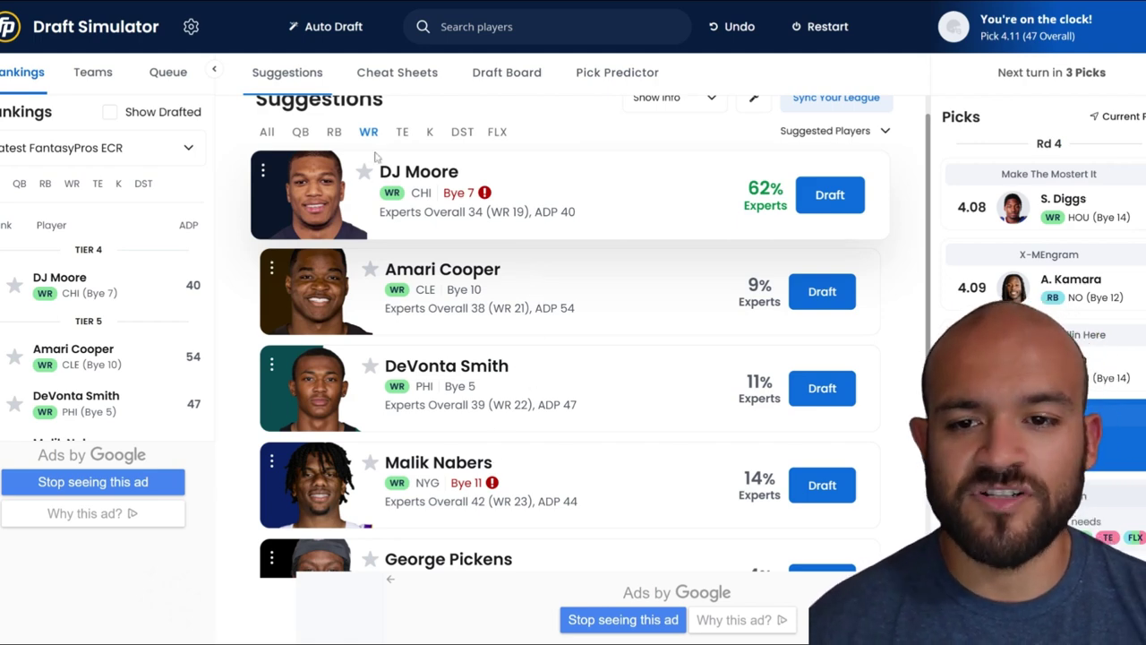
click(334, 132)
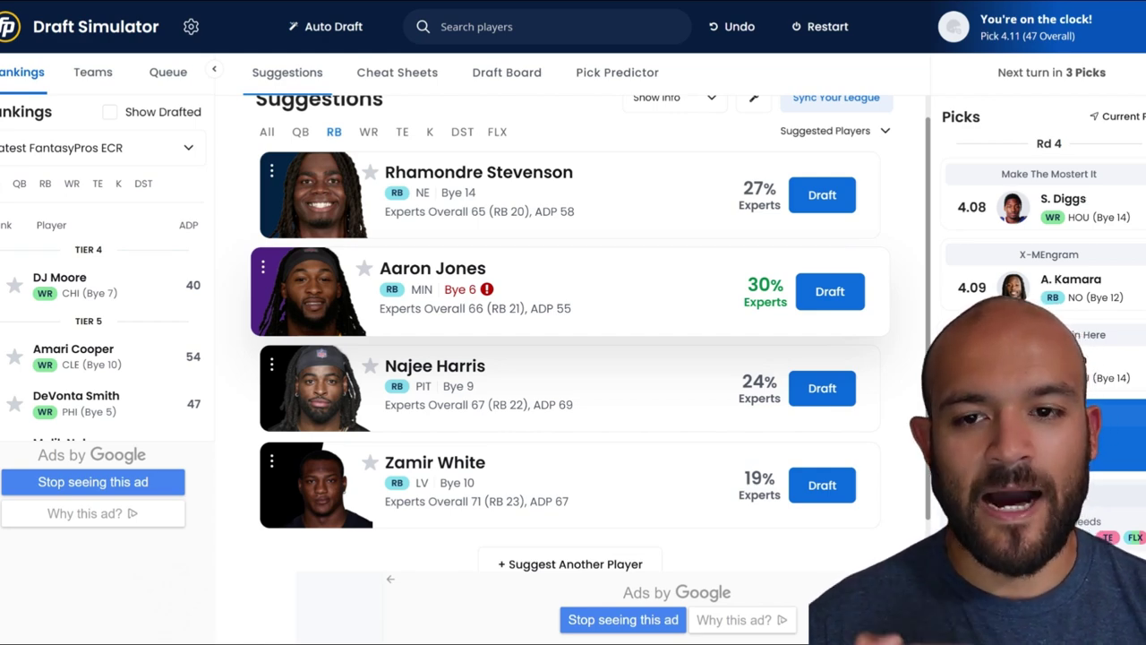
click(368, 131)
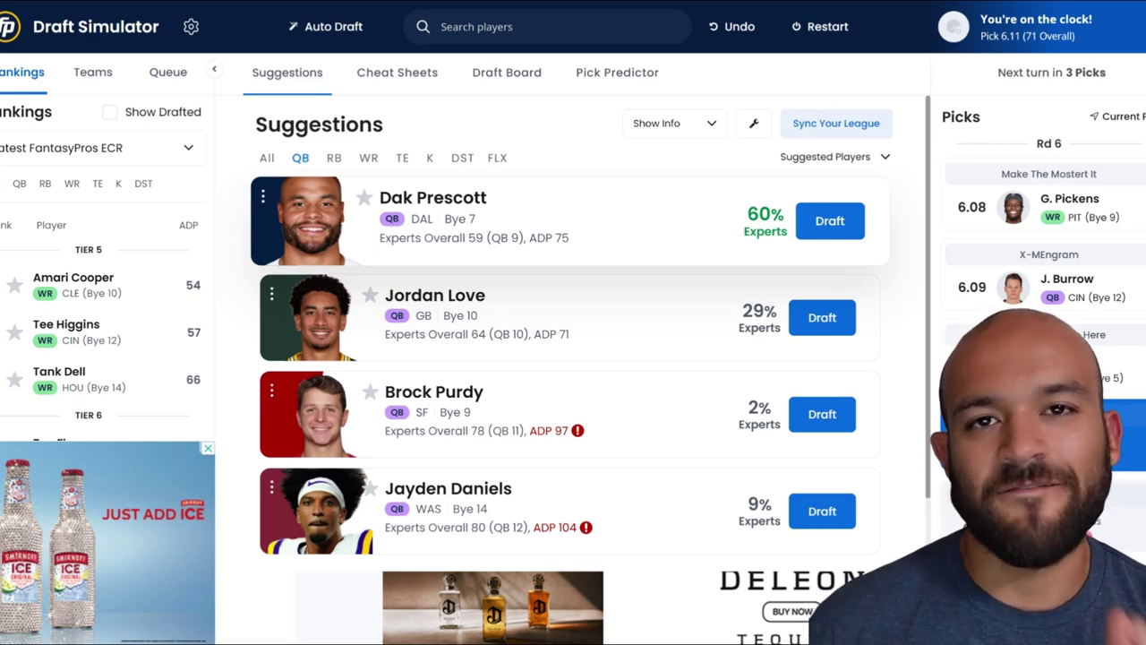
Compare the tight end, running back and wide receiver suggestions for pick 6.11, finishing on the quarterbacks.
click(402, 157)
click(293, 161)
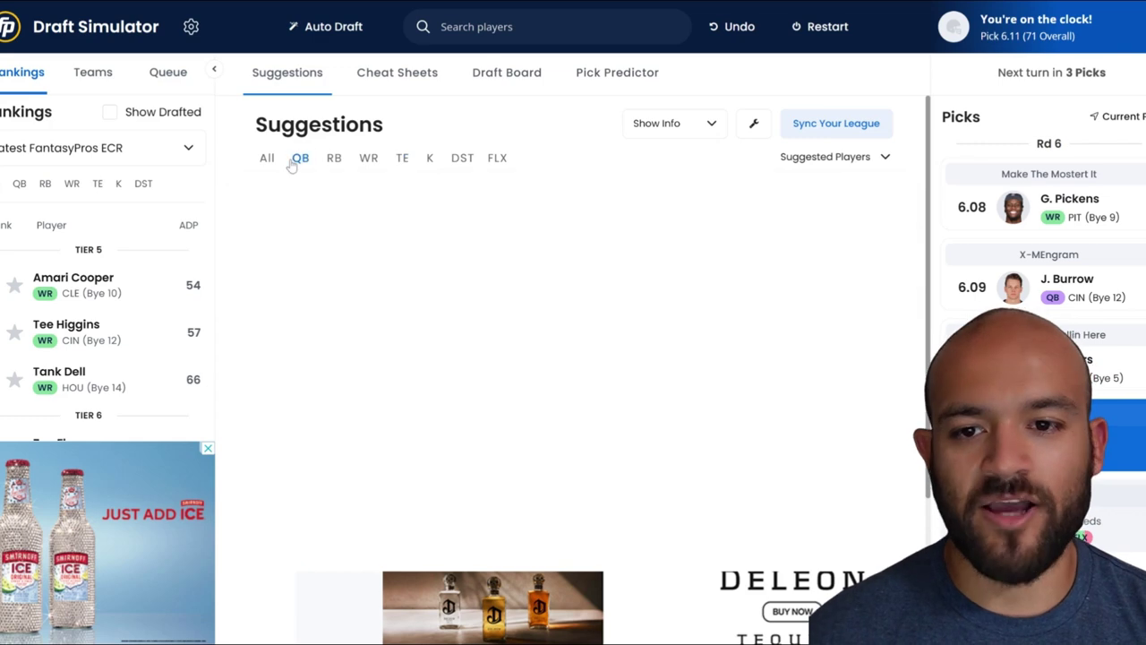
click(334, 163)
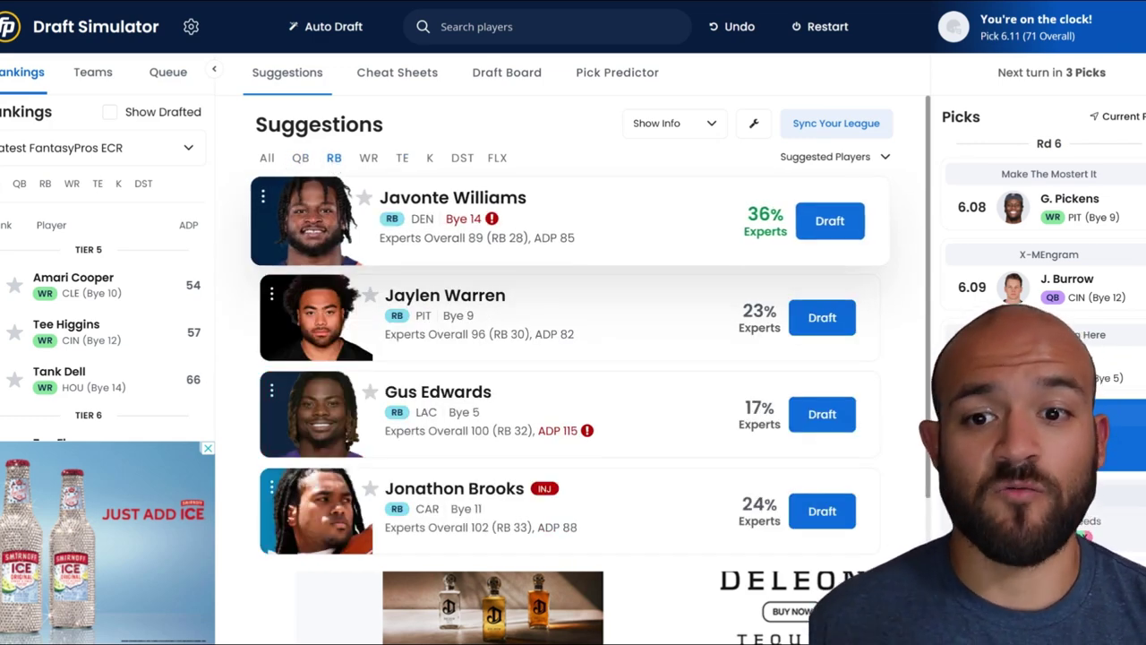
click(368, 159)
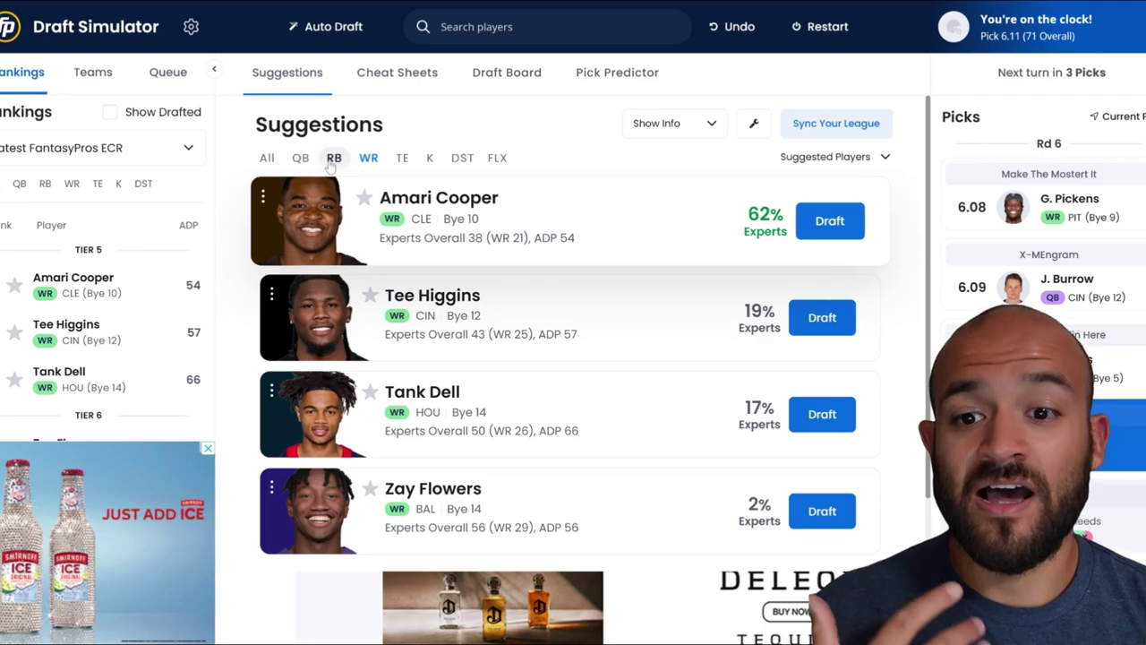
click(301, 160)
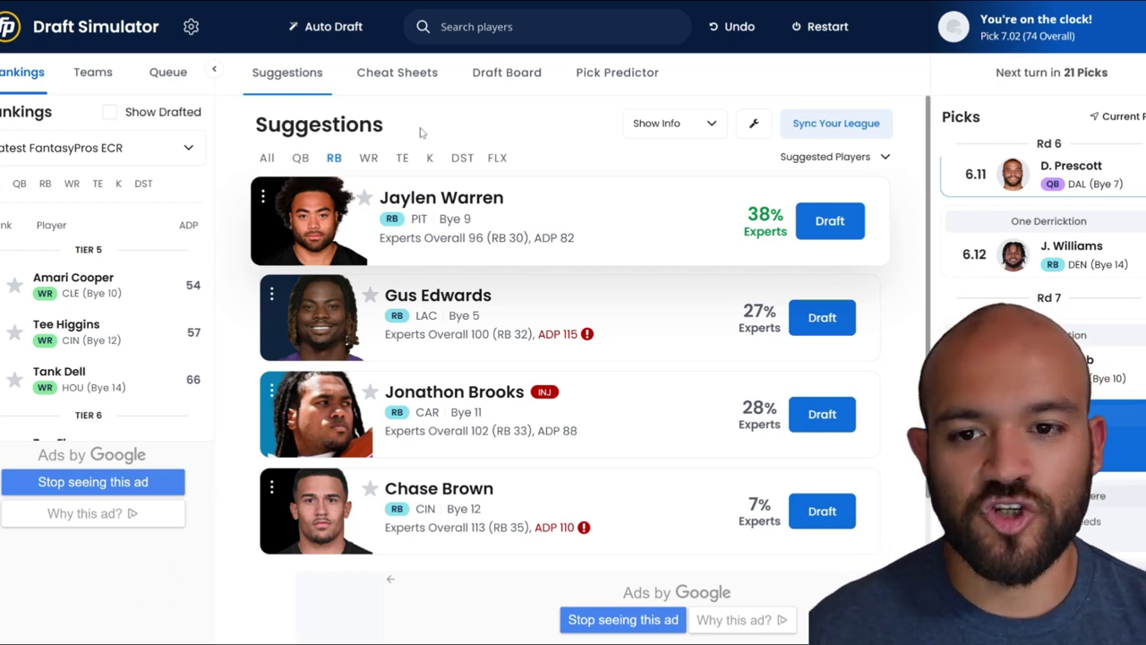
Check the wide receiver and tight end suggestions for pick 7.02, and draft running back Jaylen Warren.
click(369, 159)
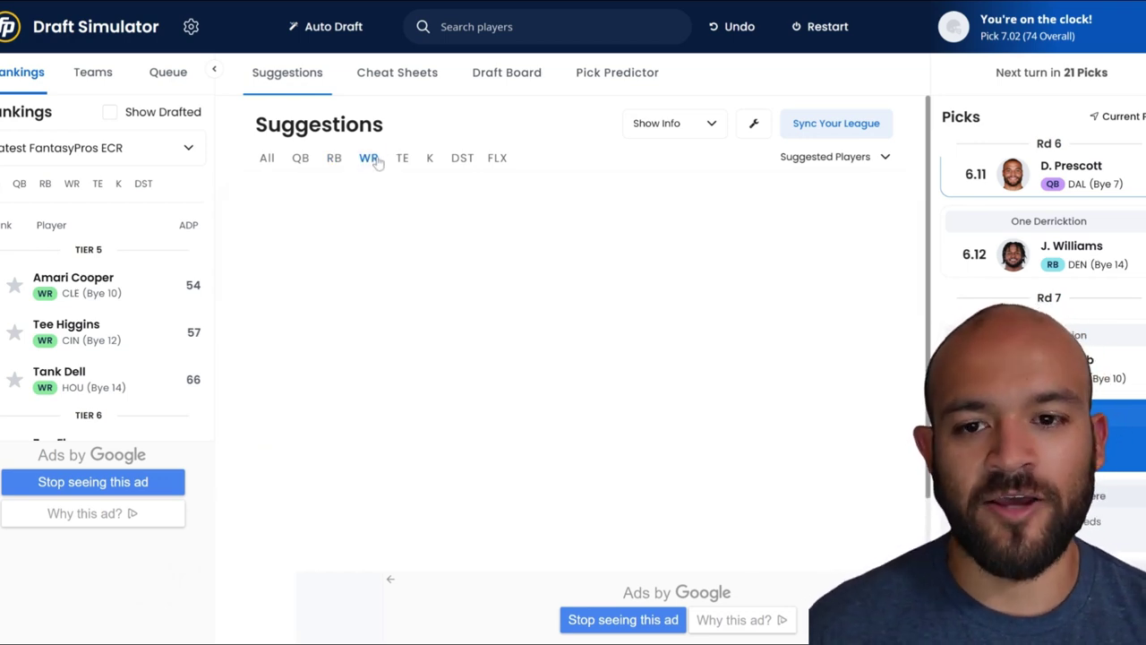
click(398, 158)
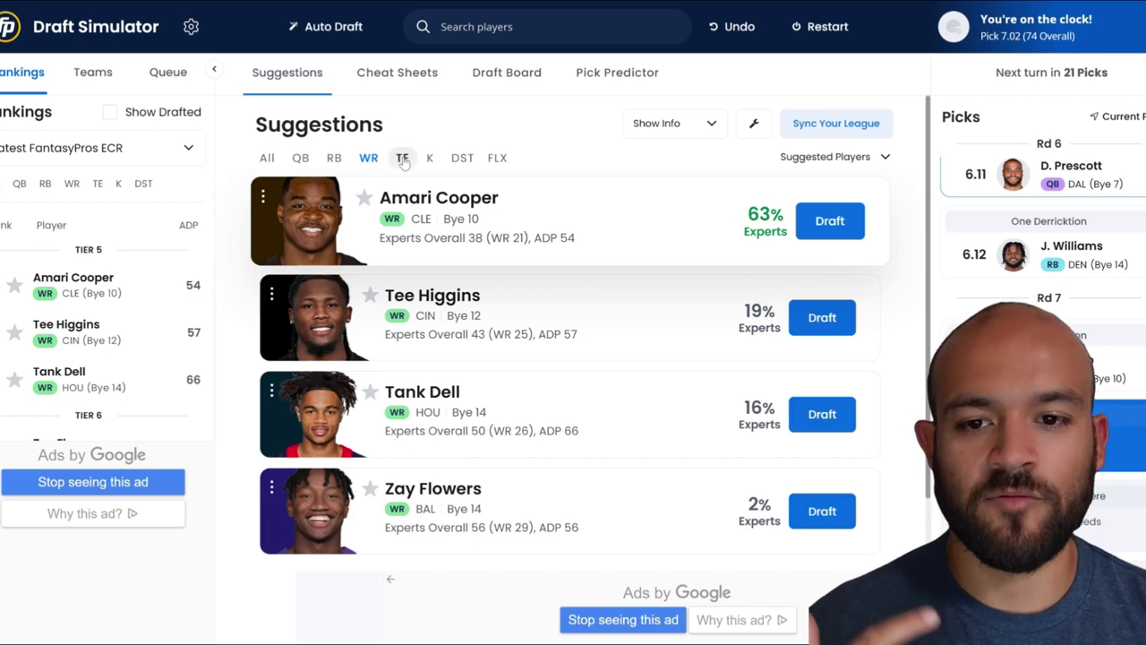
click(335, 159)
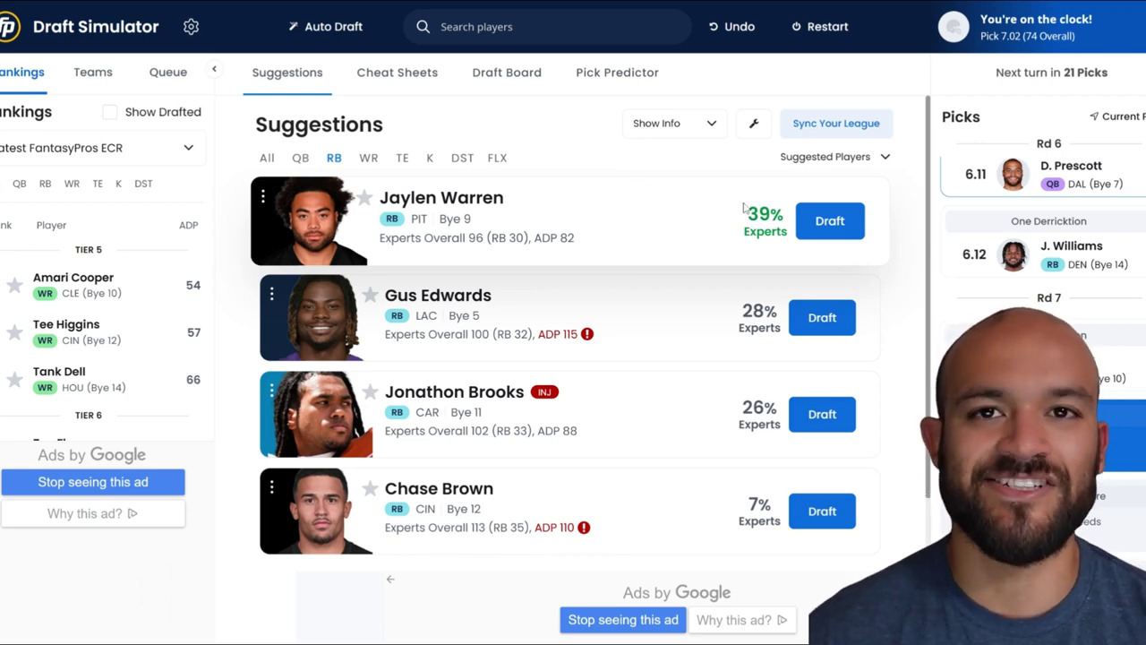
click(819, 224)
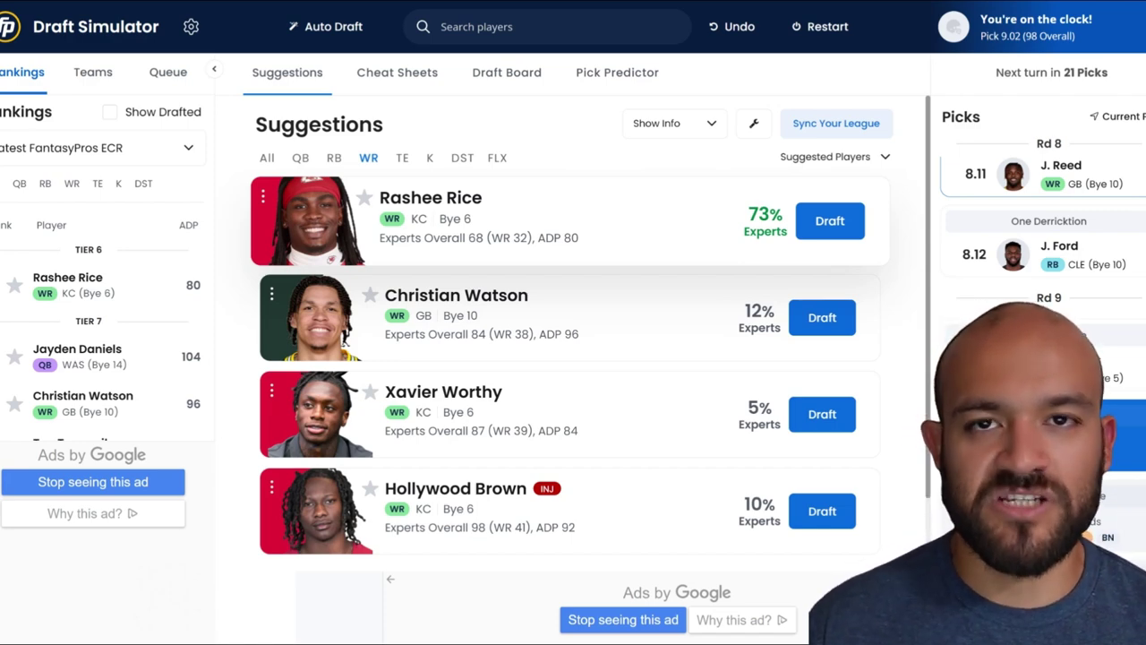
Review running backs and quarterbacks for pick 9.02, wide receivers and running backs for pick 10.11, and tight ends for pick 11.02.
click(334, 158)
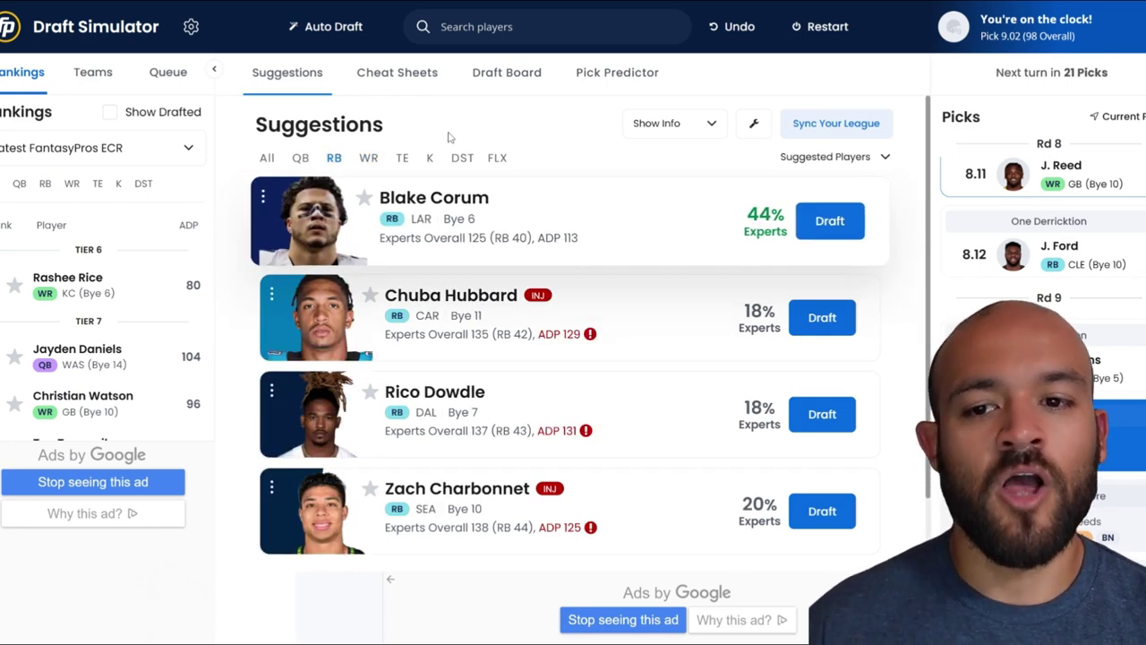
click(303, 158)
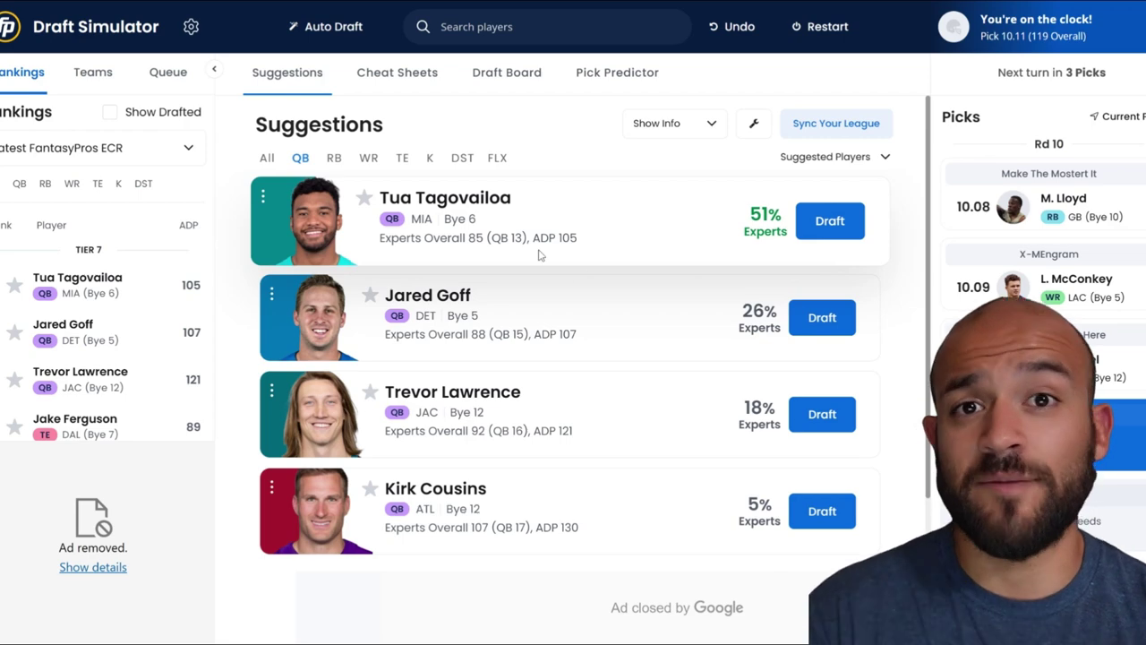
click(366, 165)
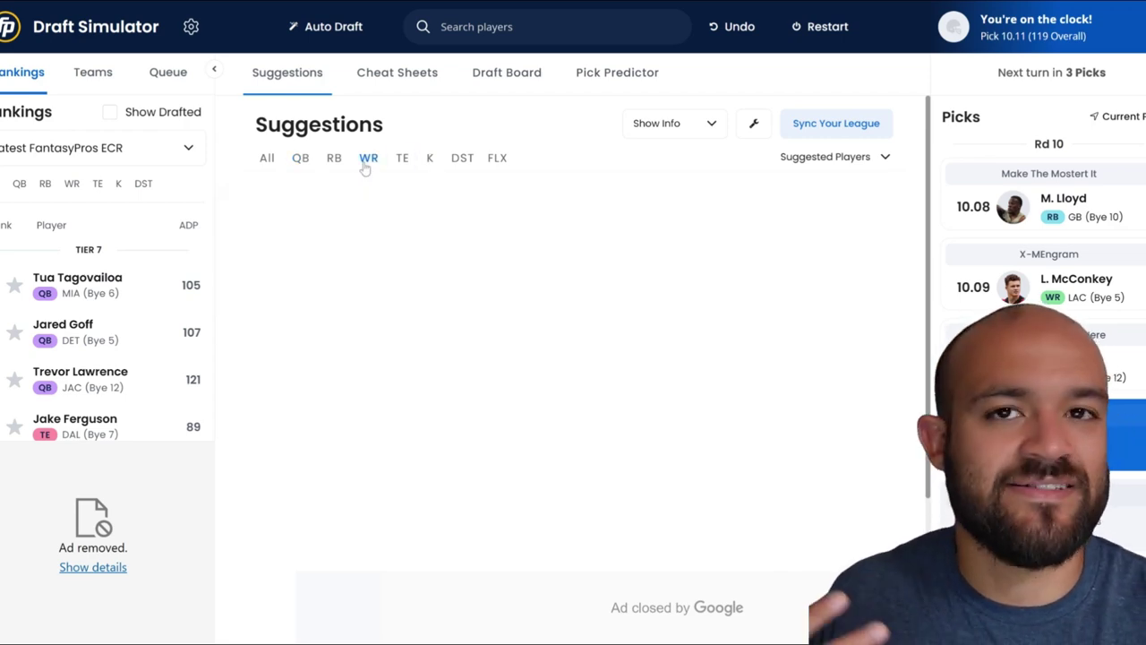
click(340, 164)
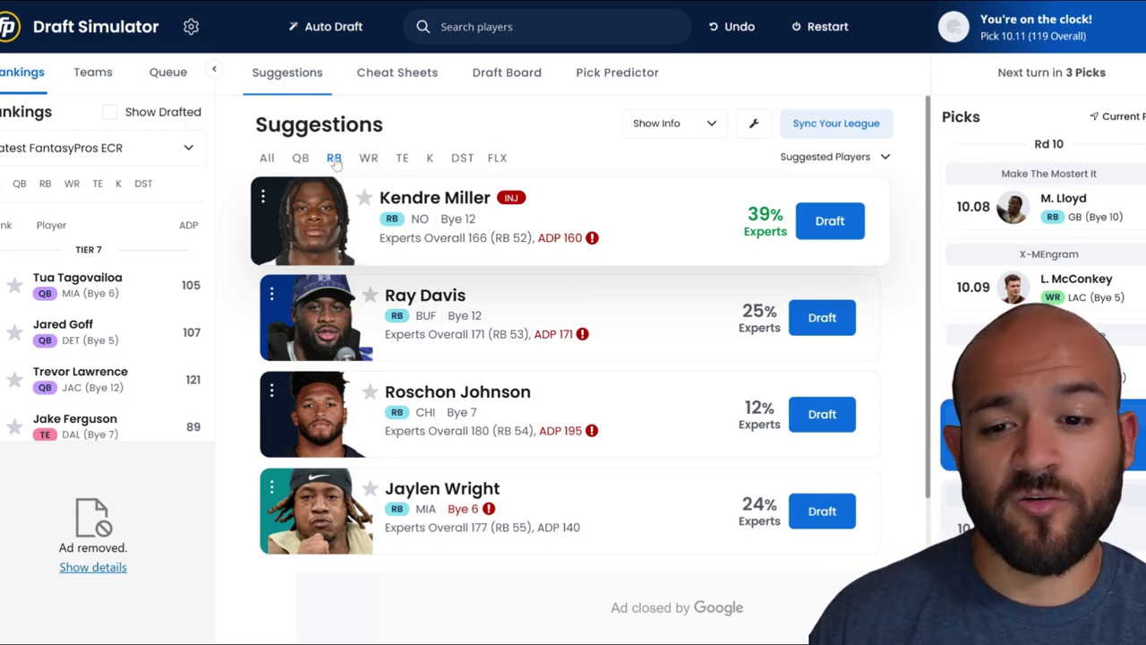
click(368, 159)
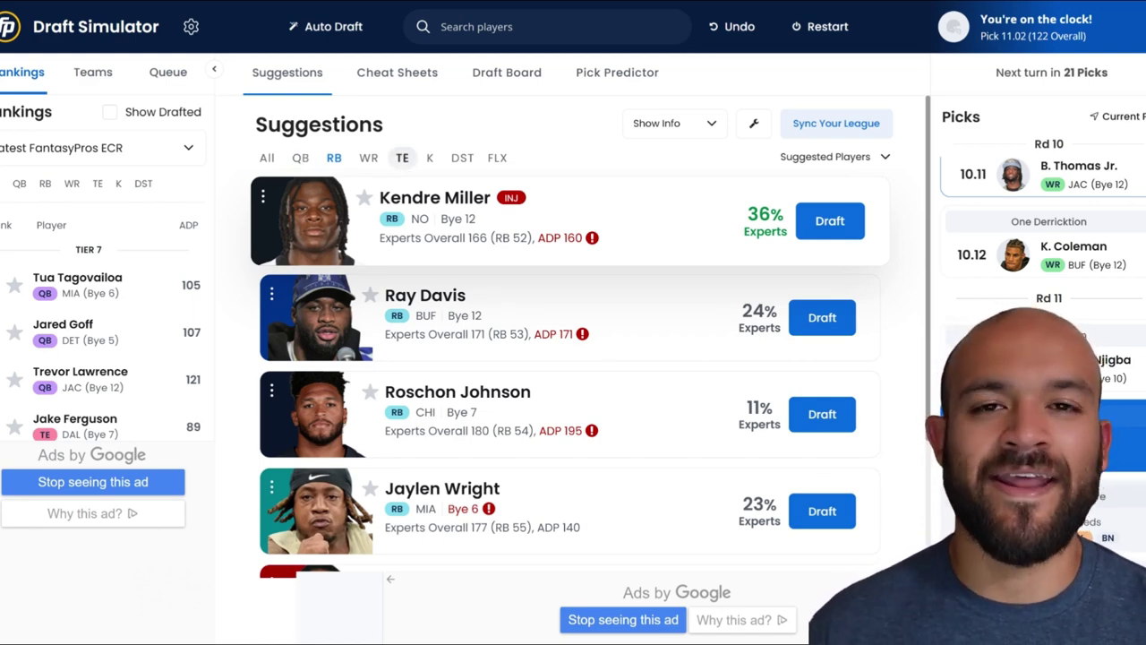
click(402, 158)
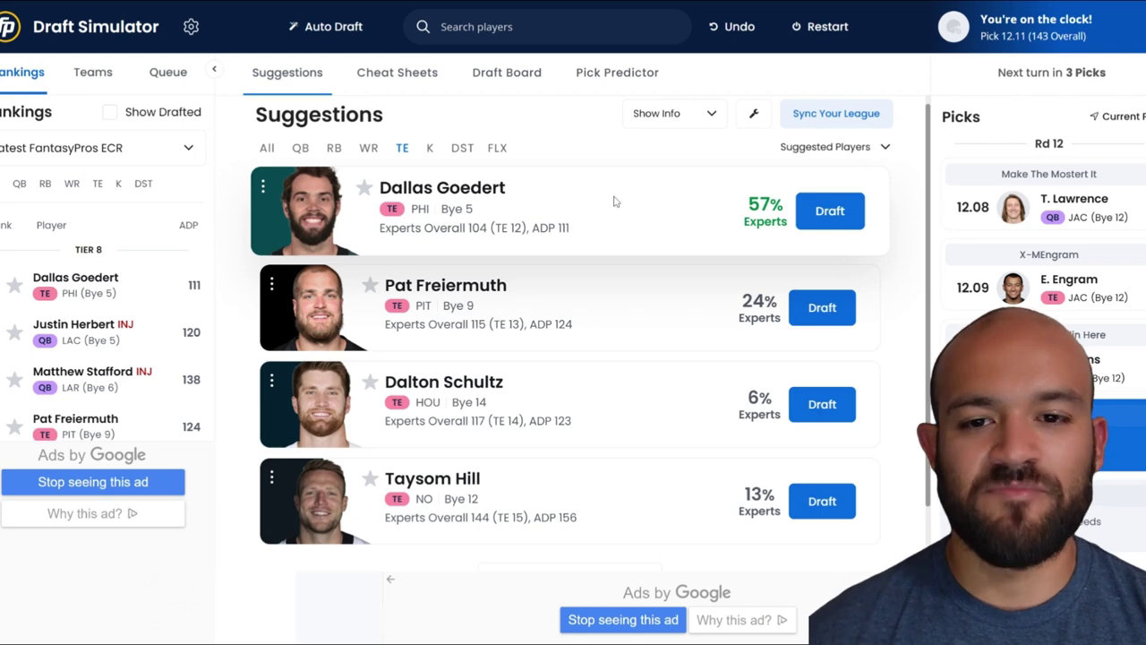
Check the quarterback and running back suggestions for pick 12.11, and request one more suggested running back.
click(300, 147)
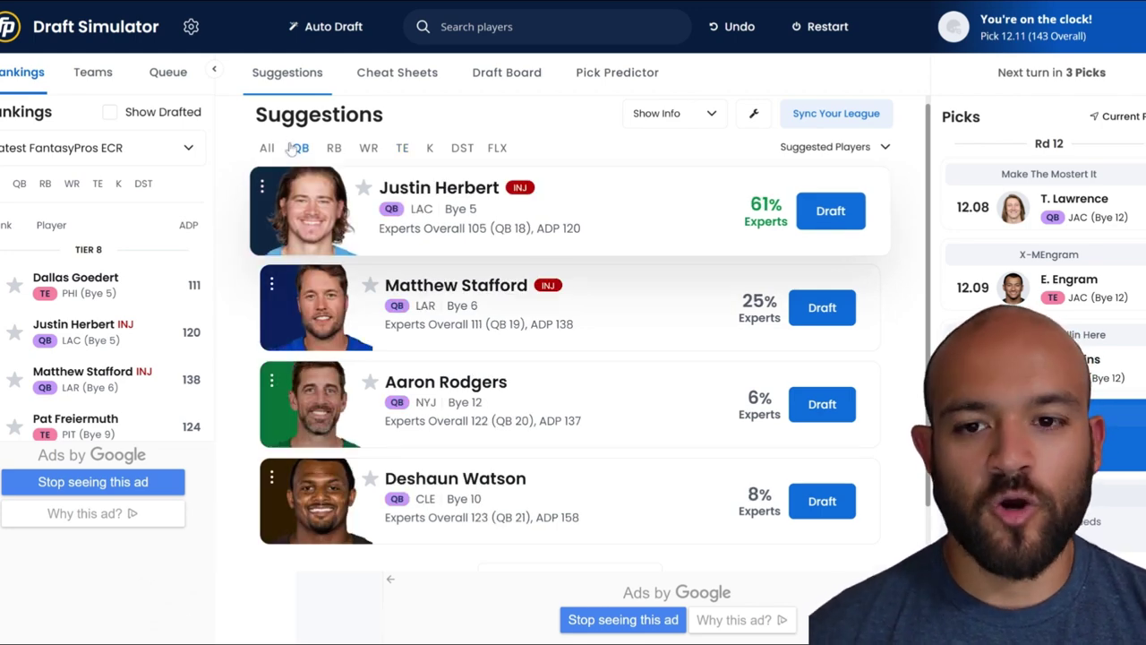
click(334, 149)
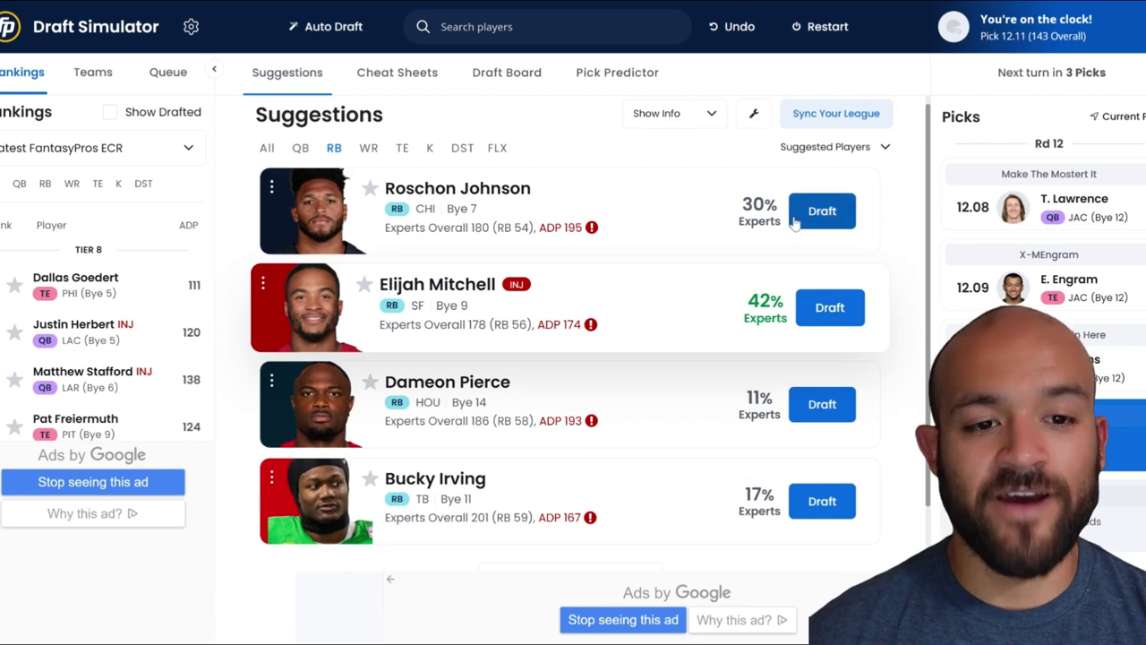
drag(930, 179, 931, 237)
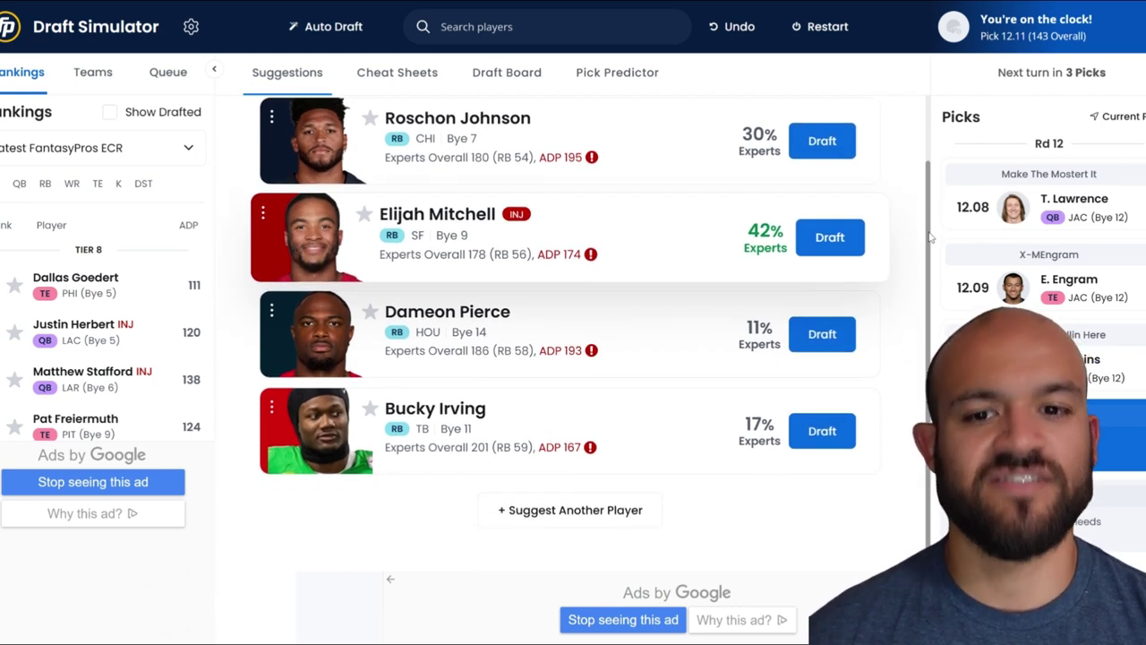
click(586, 512)
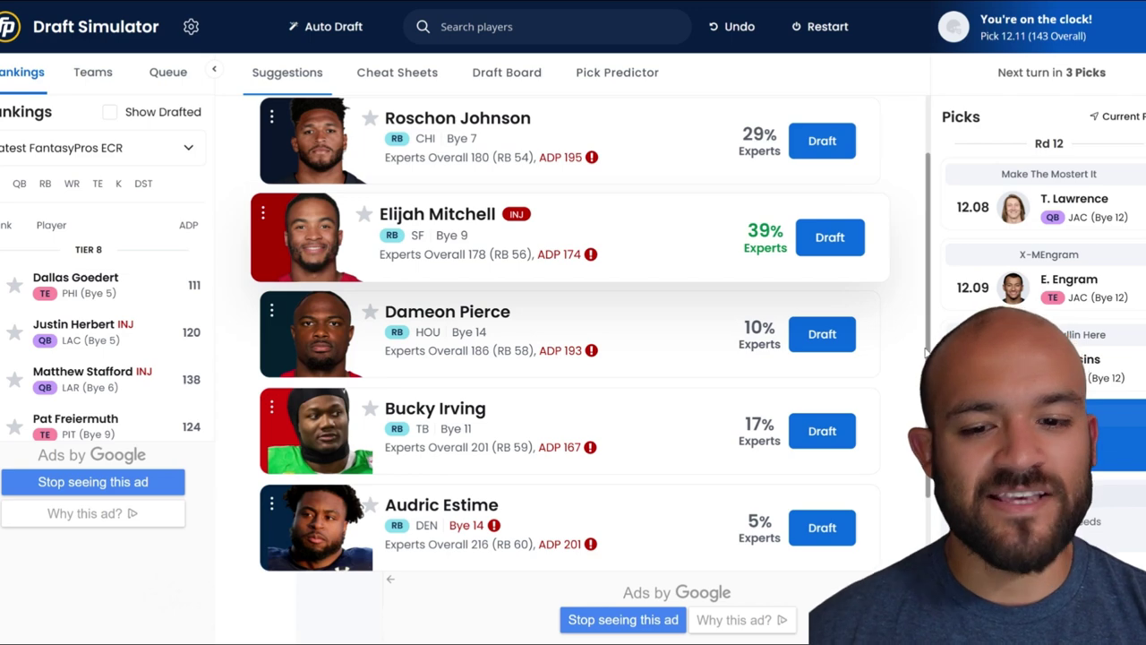
triple_click(913, 421)
click(913, 421)
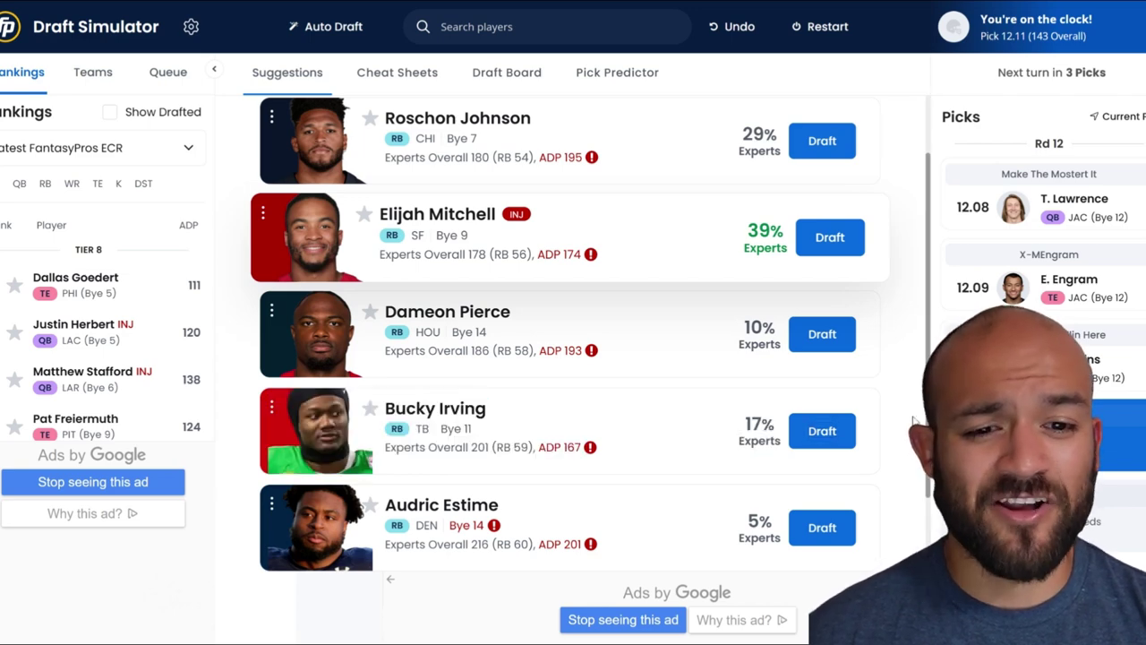
triple_click(901, 421)
triple_click(900, 421)
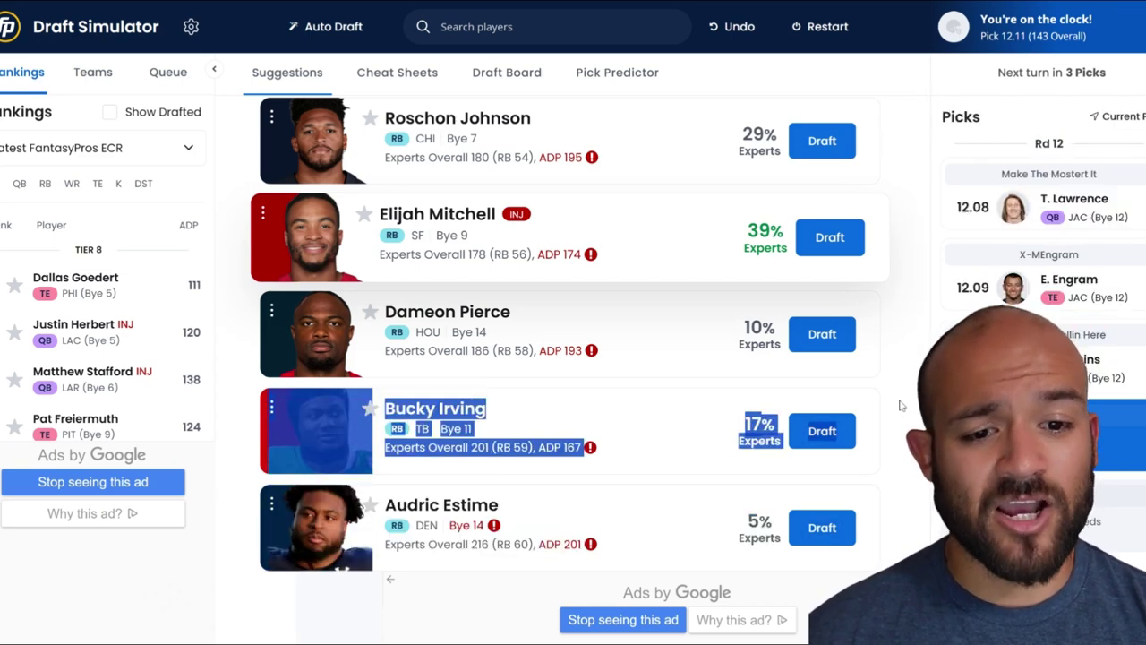
click(901, 406)
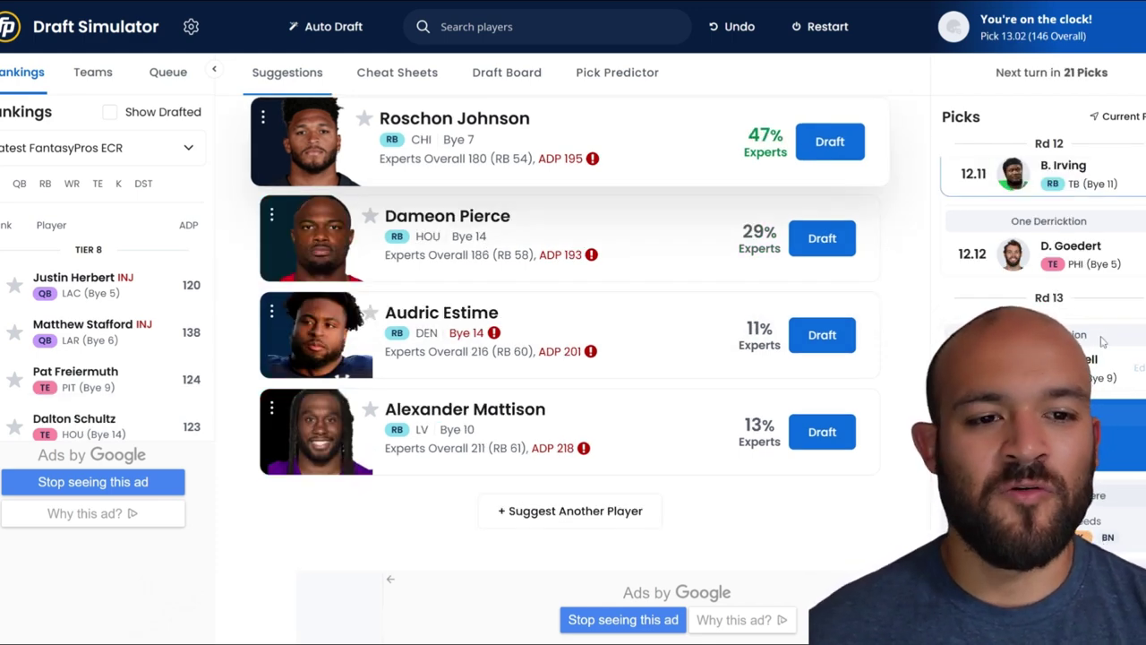
Draft the New York Jets defense at pick 13.02 and kicker Jason Sanders at pick 14.11.
scroll(936, 223, up, 1)
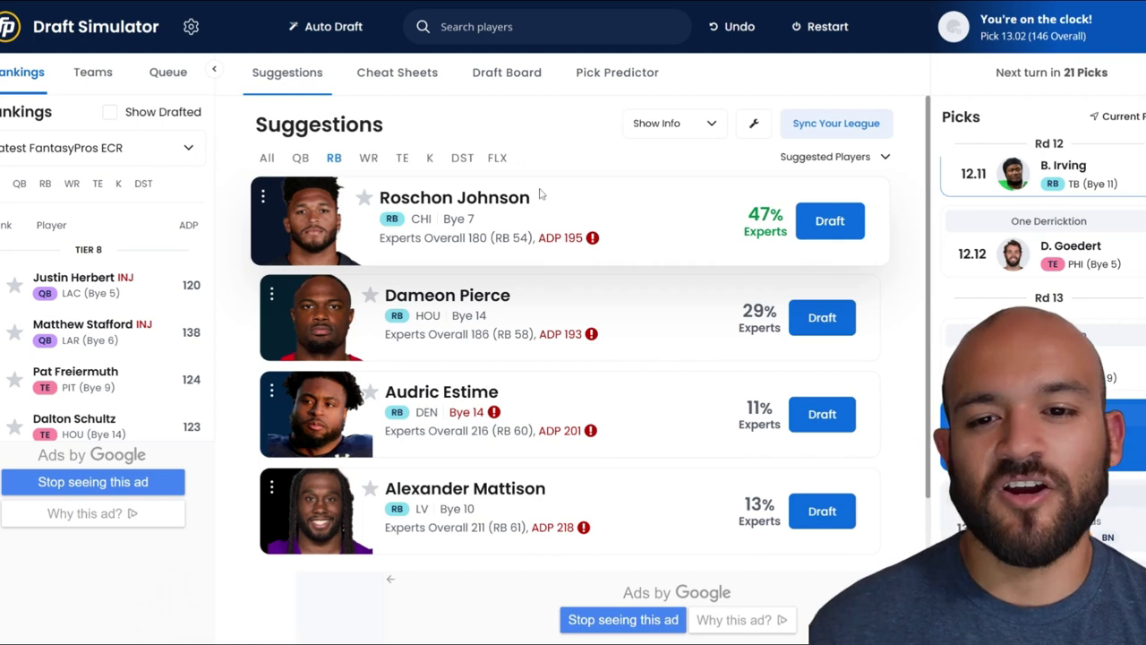
click(462, 160)
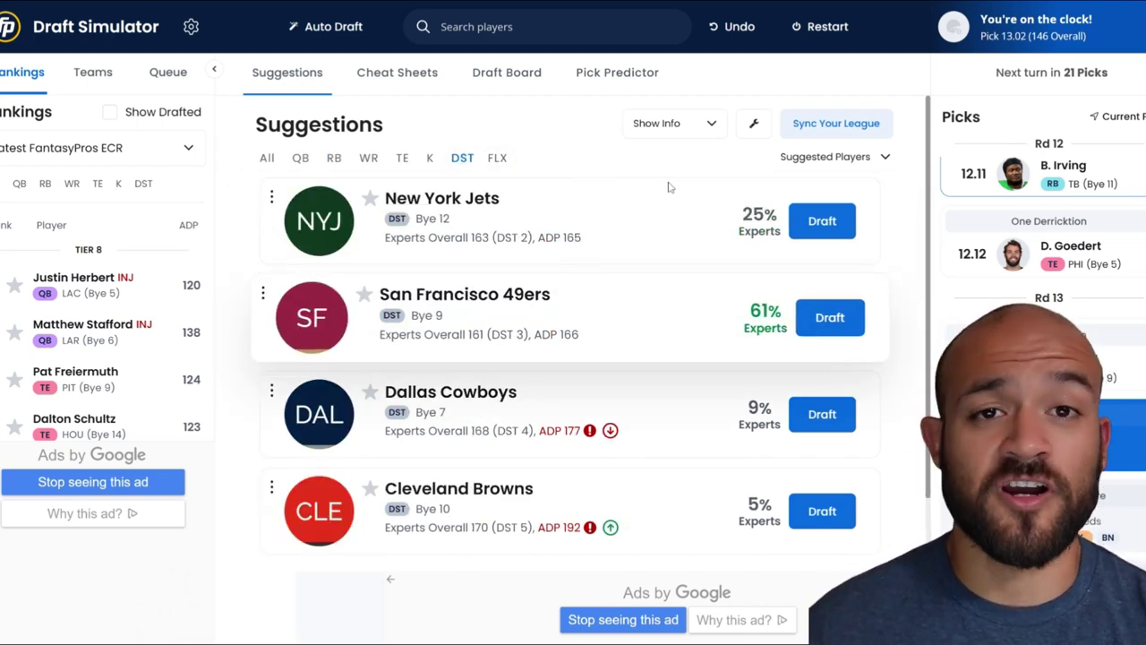
click(825, 230)
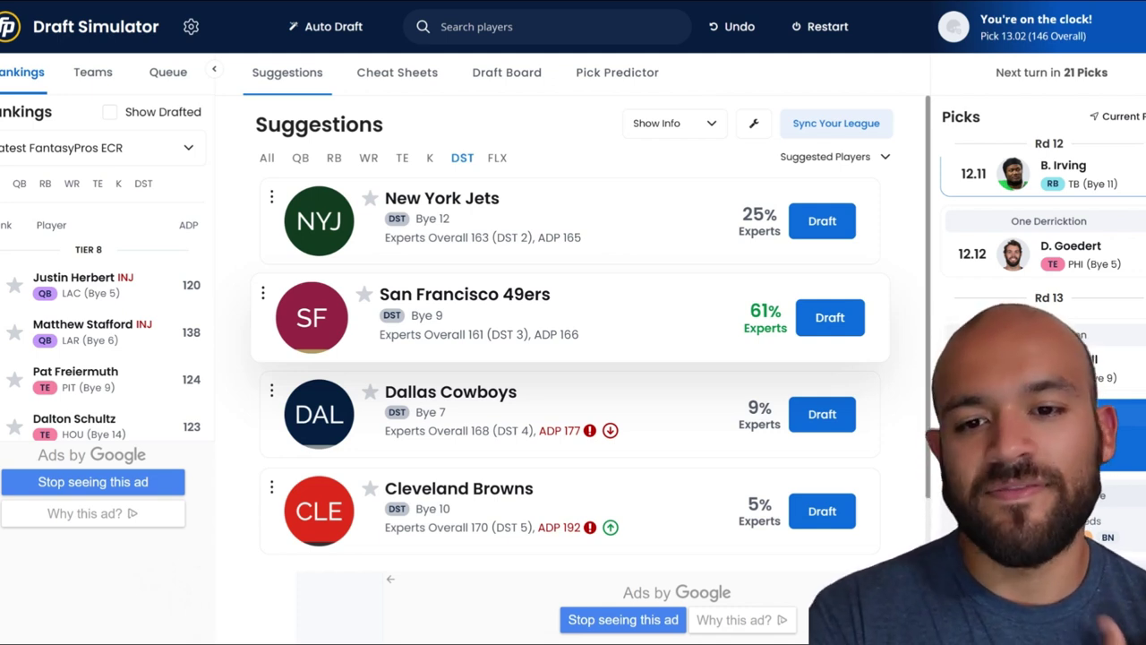
click(811, 232)
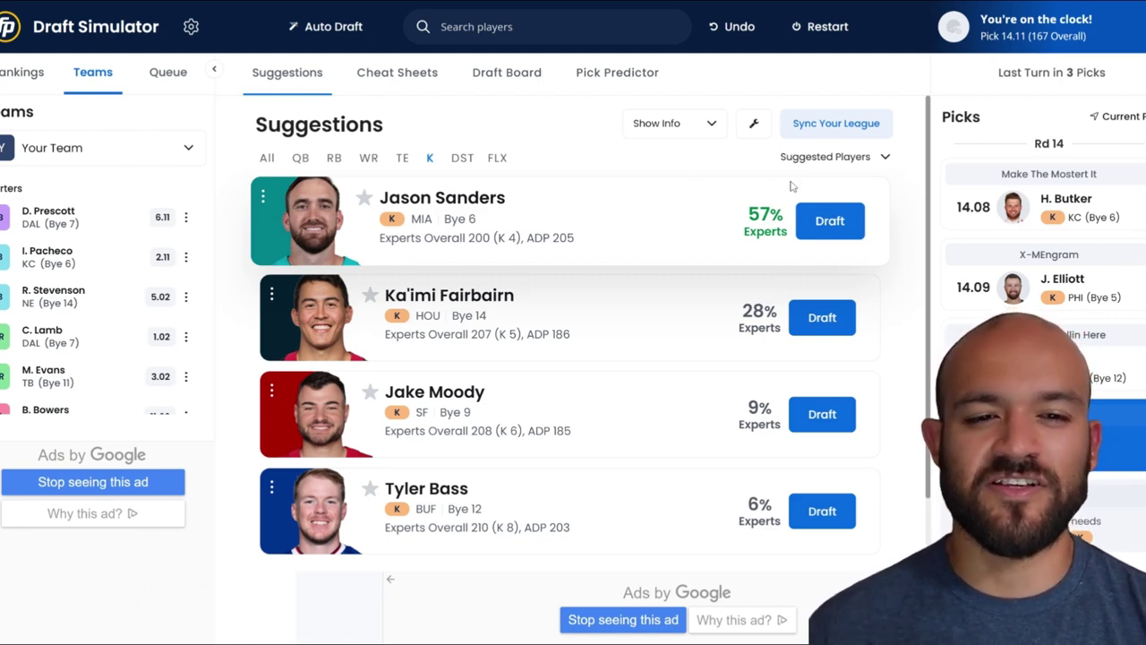
click(830, 221)
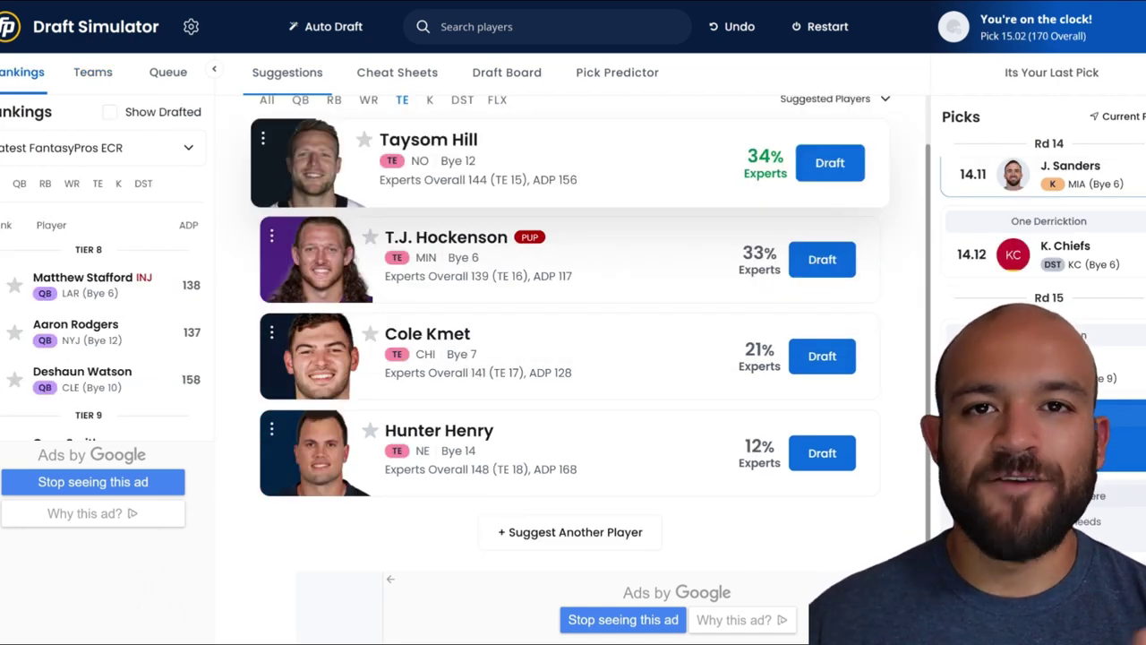